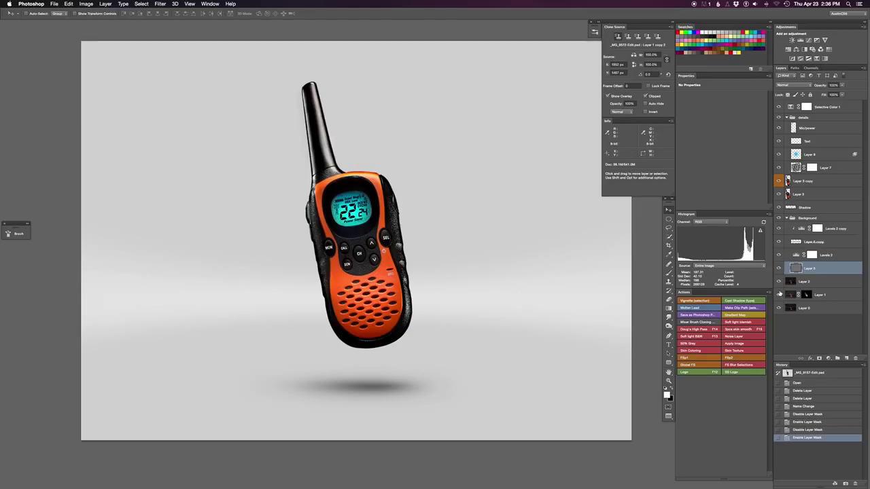
Hide the shadow, screen, cut-out, detail and colour layers above the original photo.
left_click_drag(781, 222, 781, 176)
left_click_drag(783, 138, 781, 107)
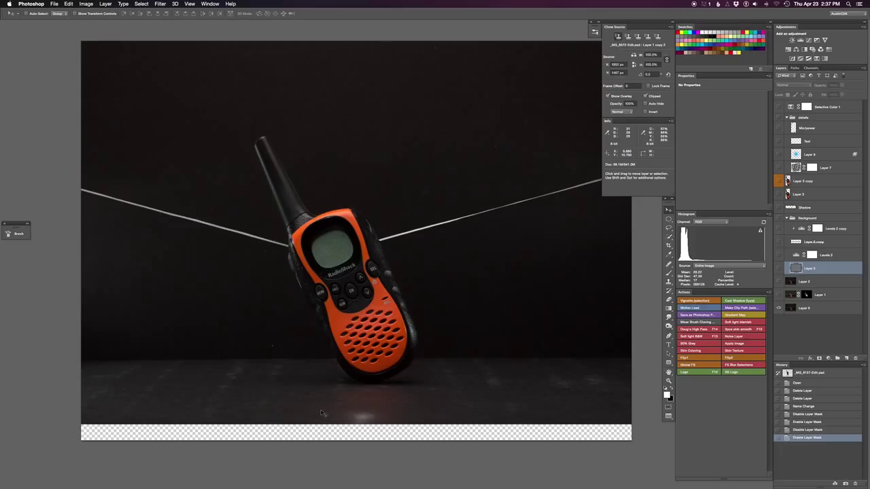
Show Layer 1, compare its mask off and on, and restore the accidentally deleted layer.
left_click(780, 295)
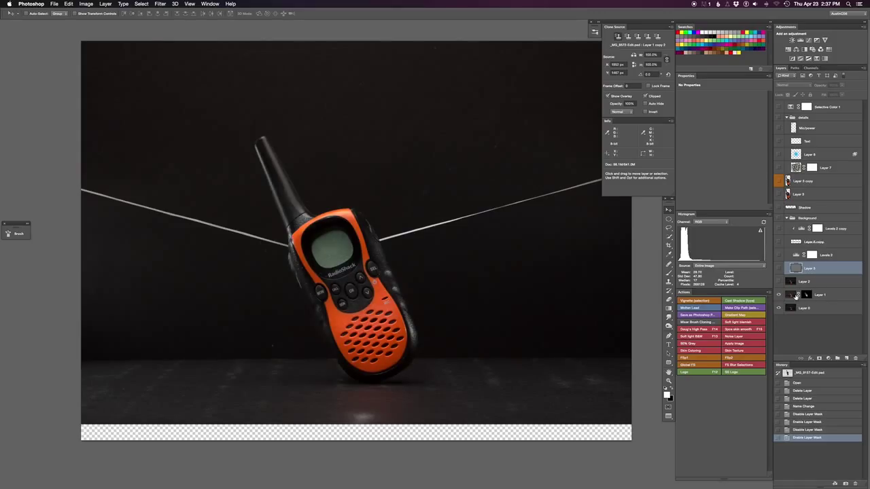
left_click(806, 295, "shift")
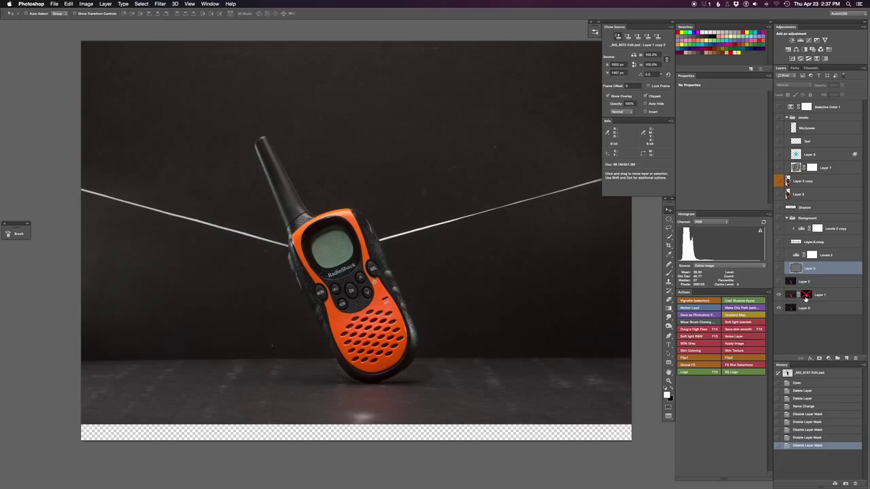
left_click(806, 295, "shift")
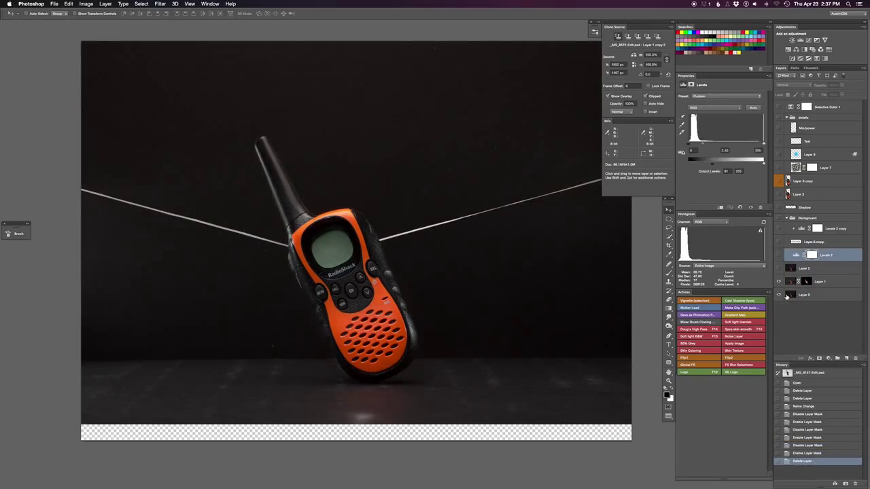
key("ctrl+shift+alt+n")
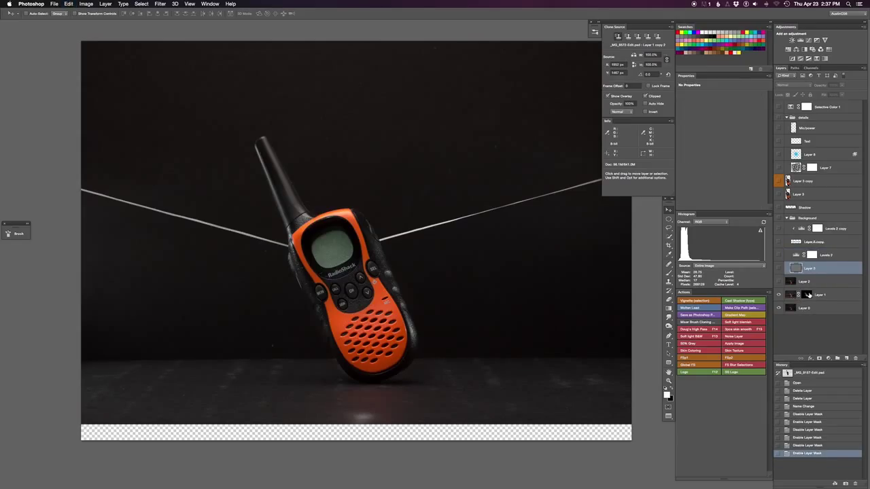
Preview Layer 1's mask as a red overlay, then show the cut-out walkie-talkie layer.
left_click(808, 299)
key("backslash")
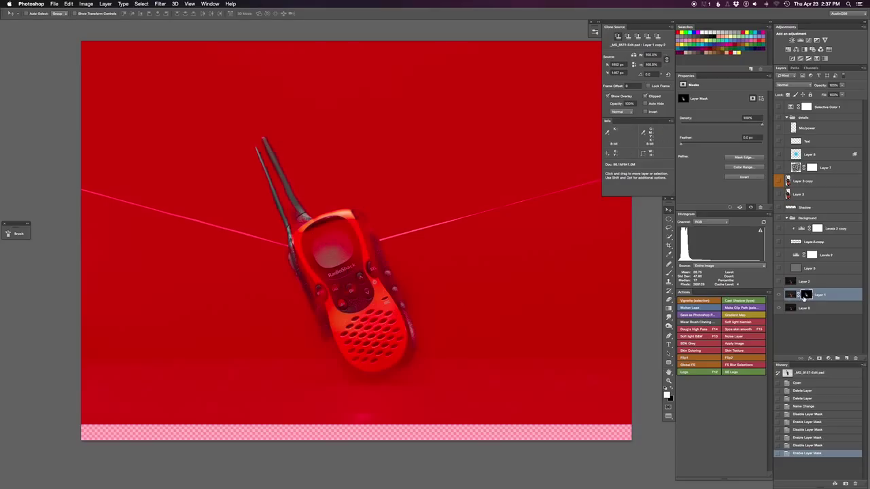
left_click(806, 295, "alt+shift")
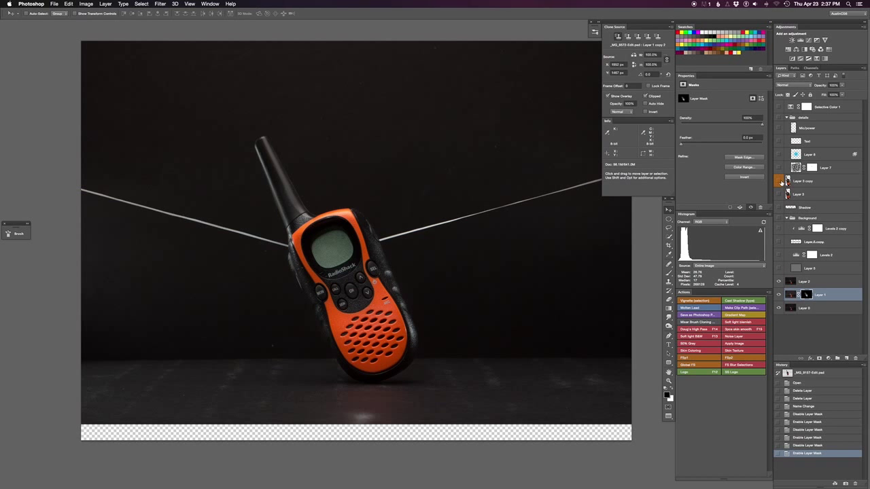
left_click(780, 182)
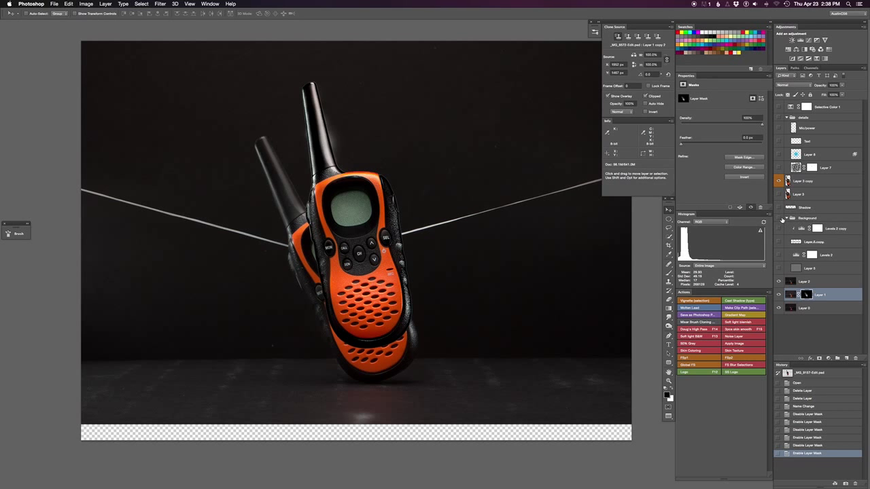
Show the Background group's backdrop layers, keeping Levels 2 and the gradient layers hidden.
left_click(779, 218)
left_click_drag(777, 282, 778, 229)
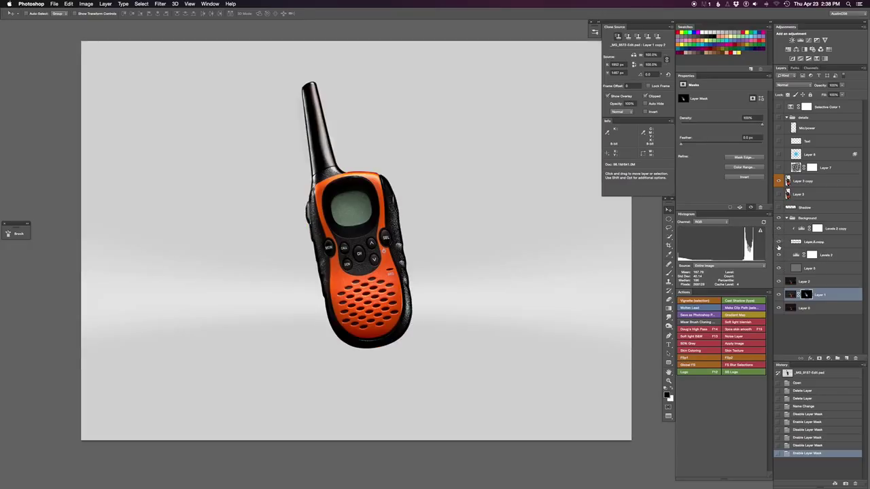
left_click_drag(780, 254, 780, 231)
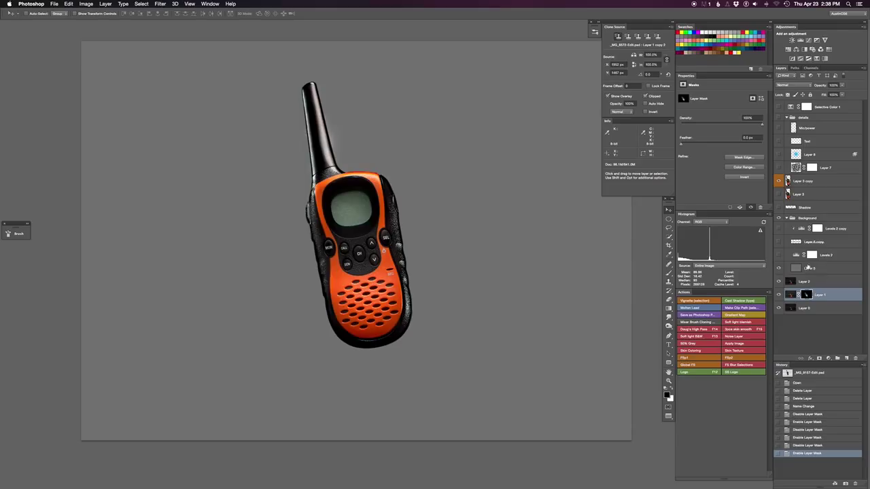
Turn on the Levels 2 adjustment and compare the backdrop with and without it.
left_click(778, 255)
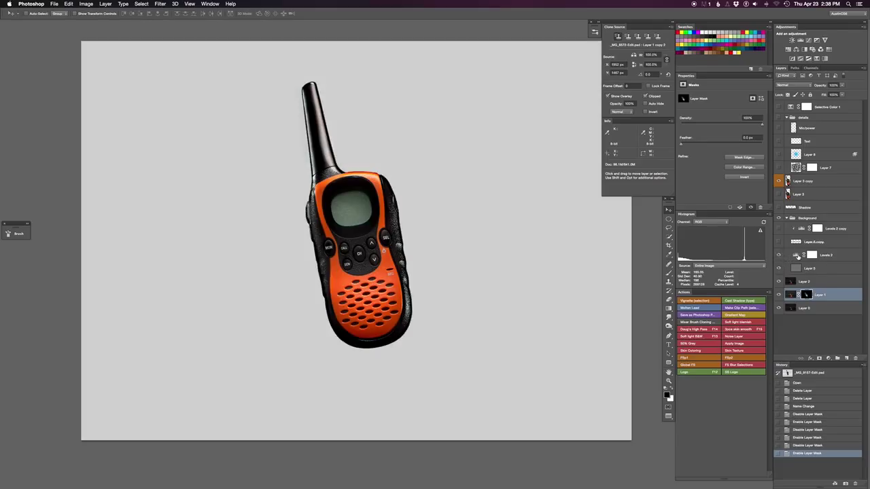
left_click(797, 255)
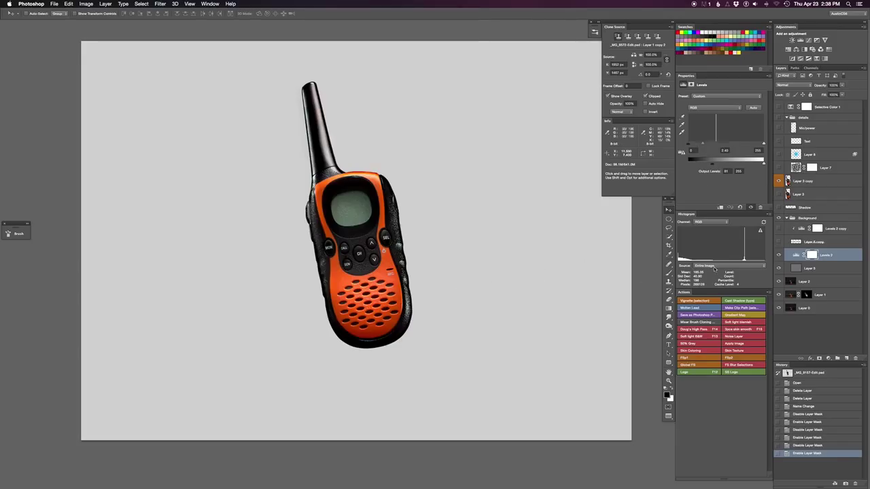
left_click(779, 255)
left_click(780, 256)
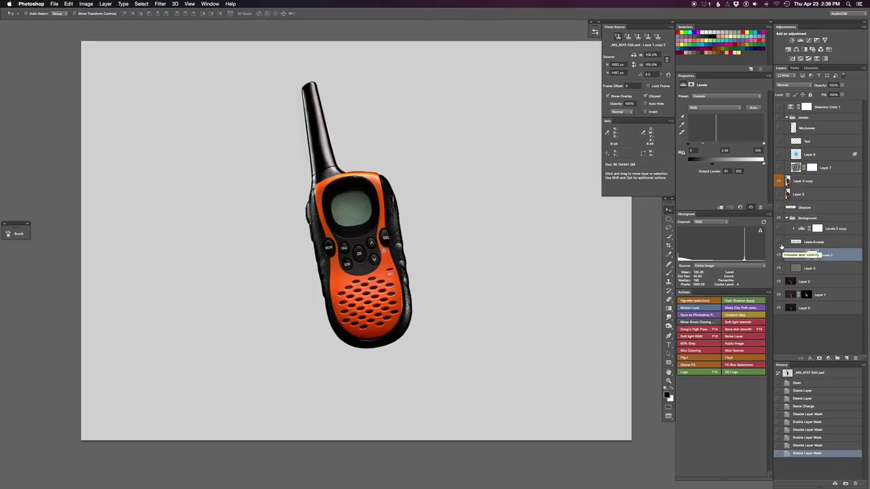
Turn on the copied gradient layer, ending with both it and Levels 2 visible.
left_click(779, 243)
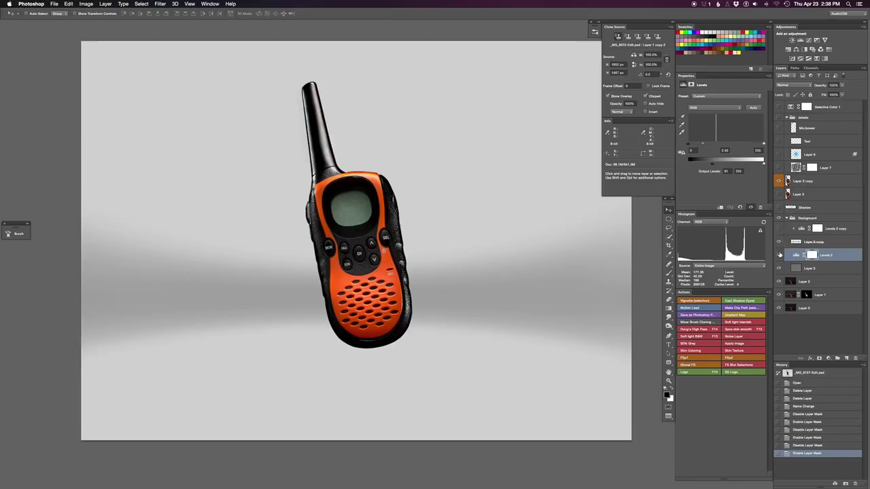
left_click(780, 255)
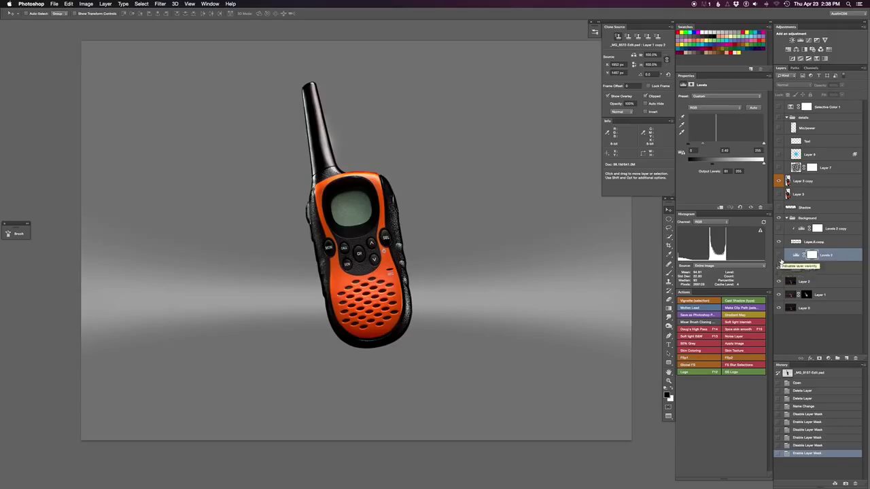
left_click(779, 255)
left_click(780, 231)
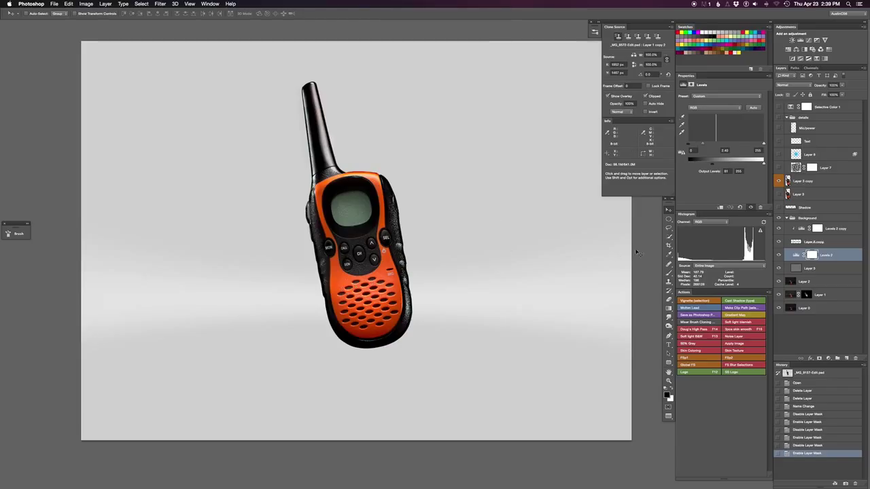
Show the soft Shadow layer beneath the radio, then show the screen's display graphics.
left_click(779, 208)
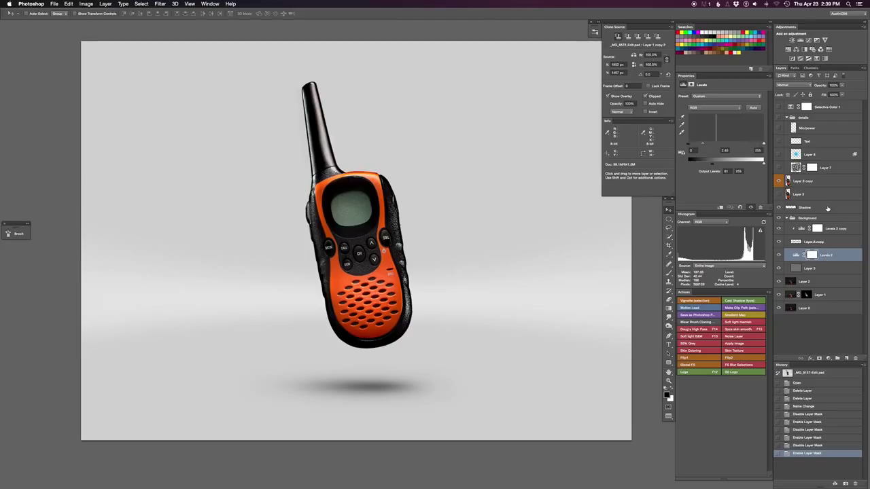
left_click(827, 208)
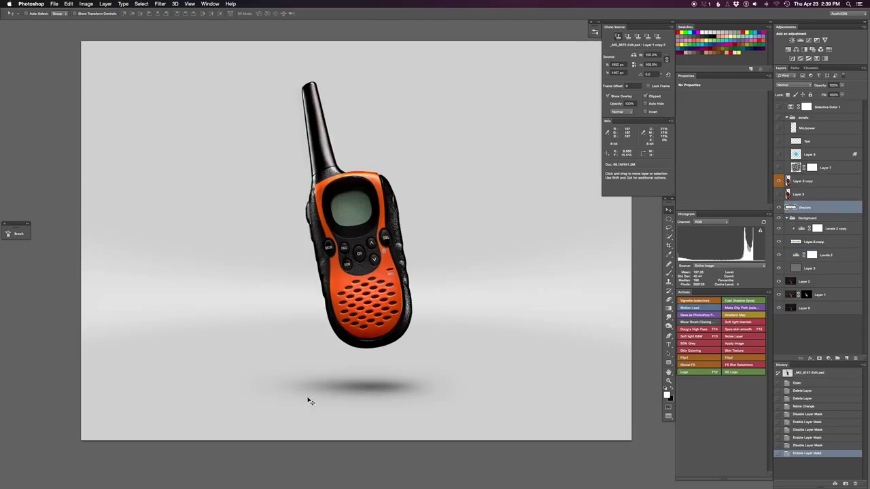
left_click(164, 4)
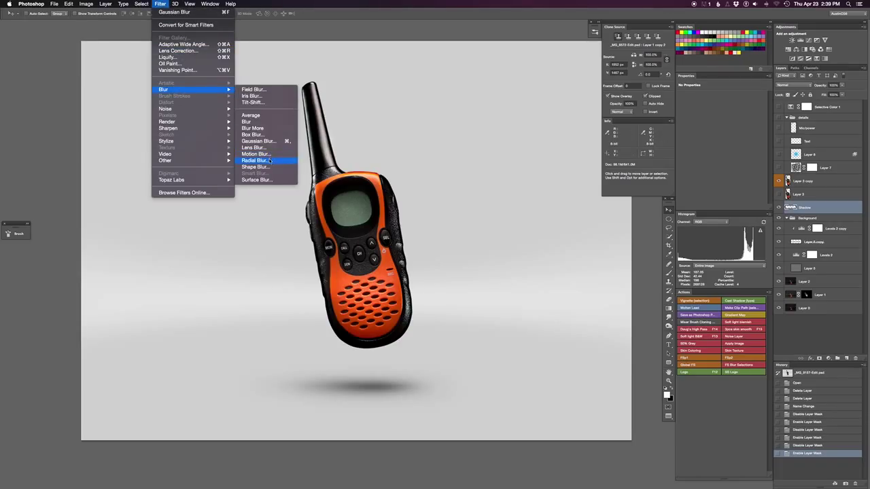
mouse_move(164, 89)
left_click(342, 363)
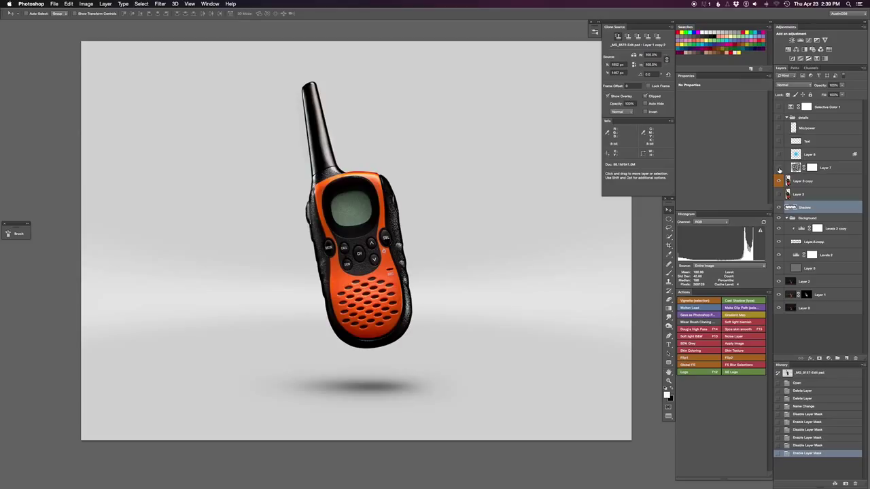
left_click(779, 168)
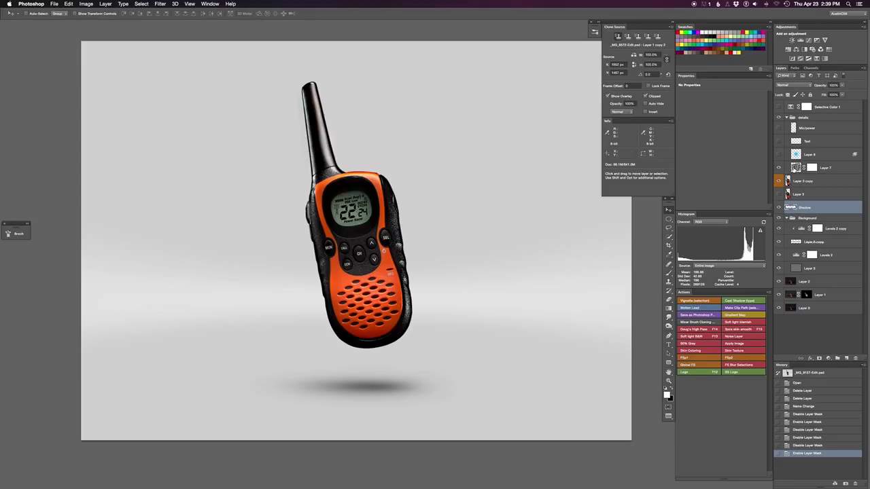
Set Layer 7's blend mode to Overlay and show Layer 8 for a cyan screen glow.
left_click(840, 170)
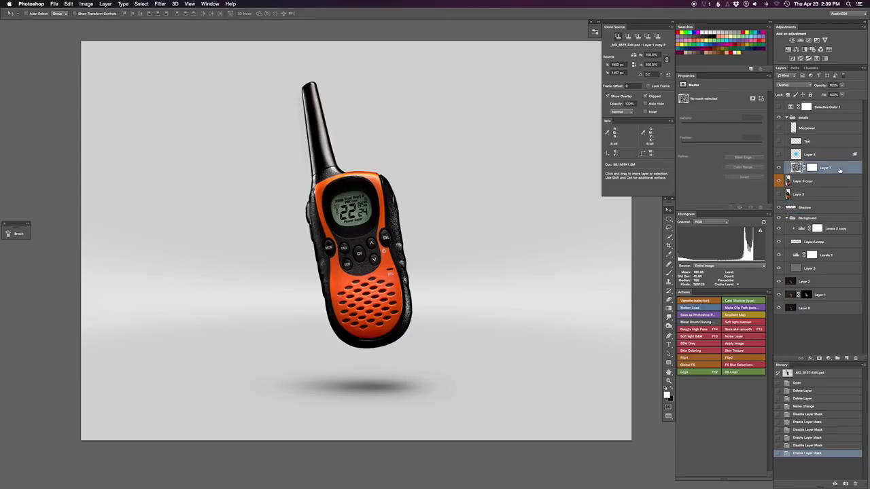
left_click(782, 86)
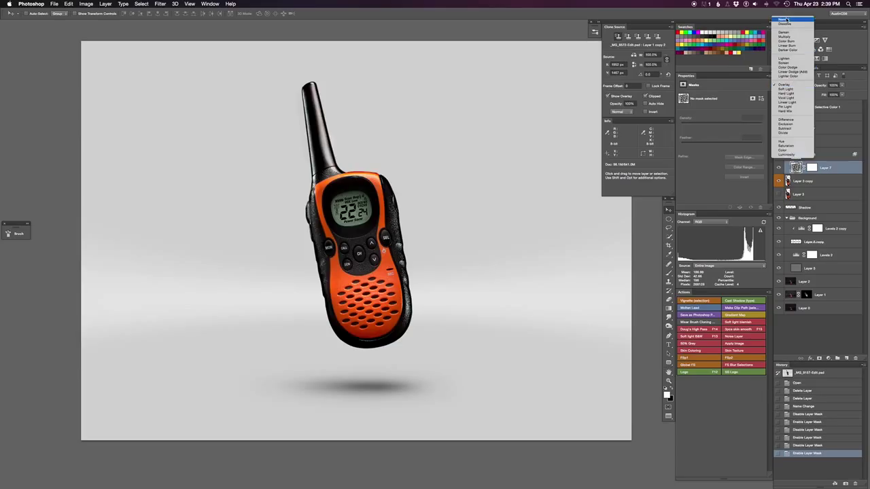
left_click(785, 21)
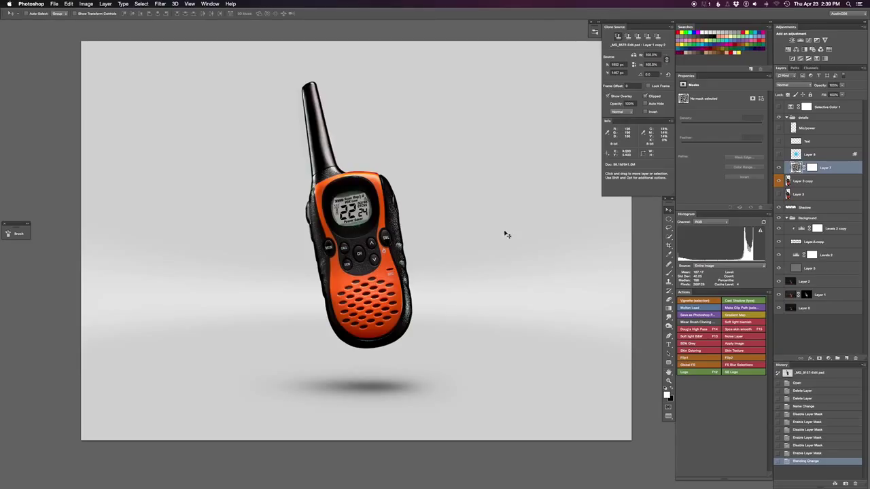
left_click(800, 87)
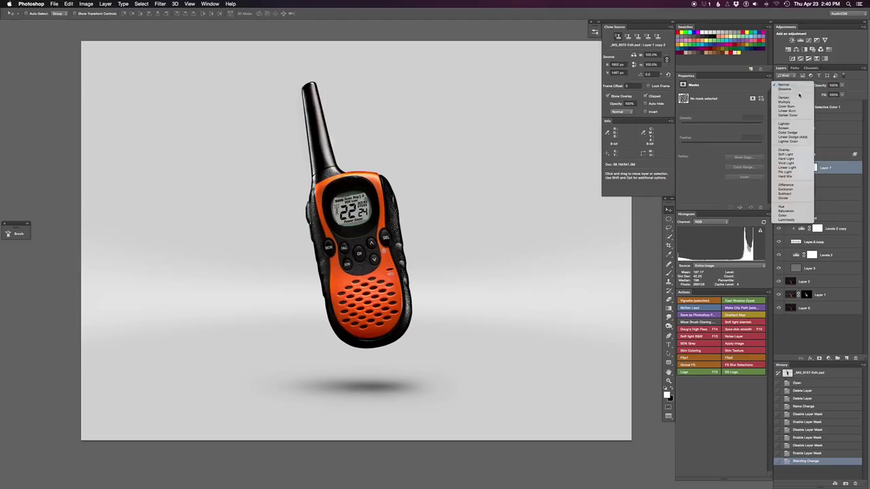
left_click(795, 151)
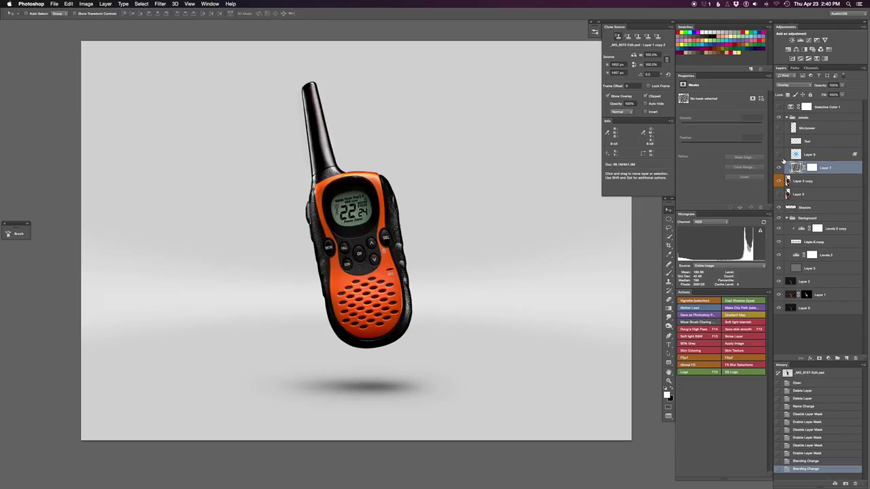
left_click(778, 155)
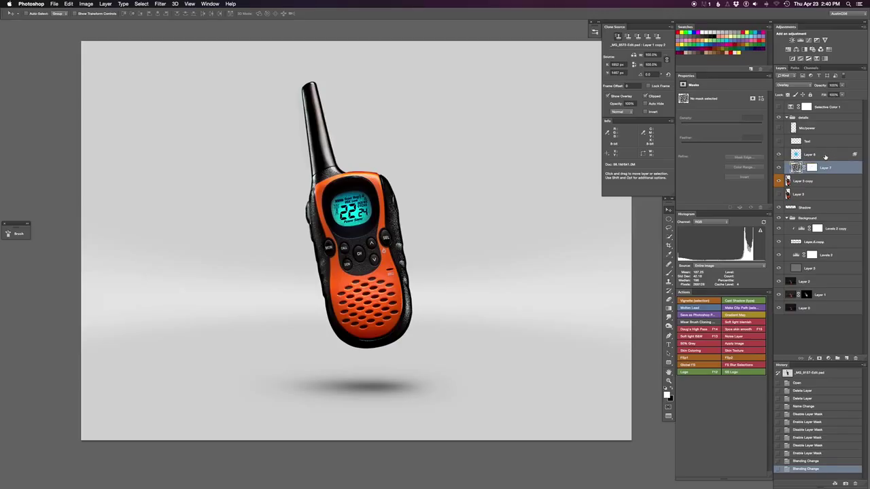
Check Layer 8's Color Dodge blending, compare the Text layer off and on, and enable Selective Color 1.
left_click(823, 157)
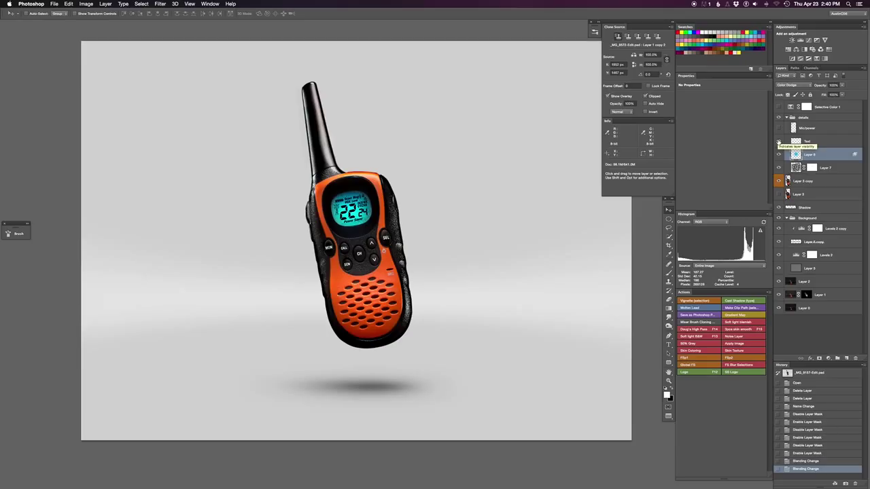
left_click(779, 142)
left_click(779, 141)
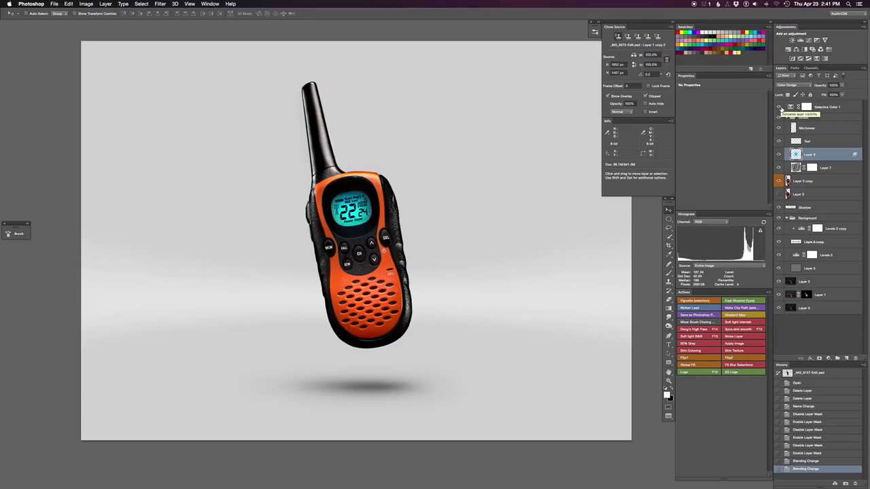
left_click(779, 107)
Show Selective Color 1's Reds settings and zoom in to inspect the display and buttons.
left_click(840, 108)
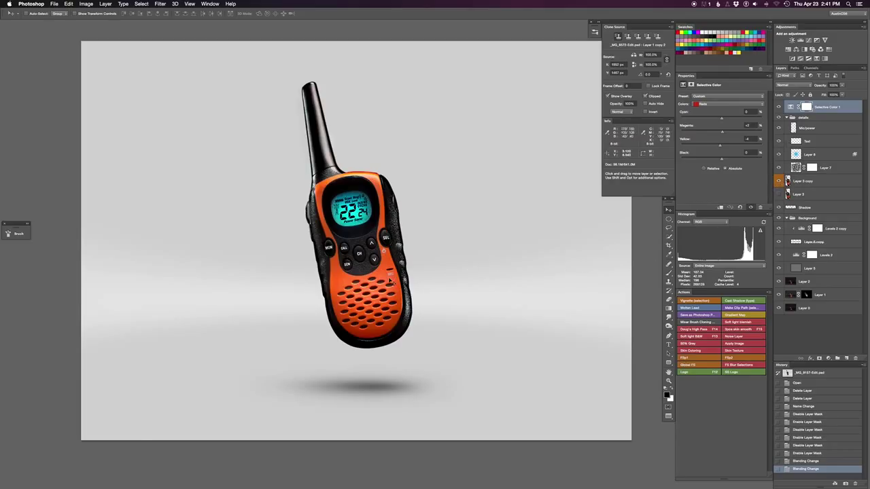
key("super+plus")
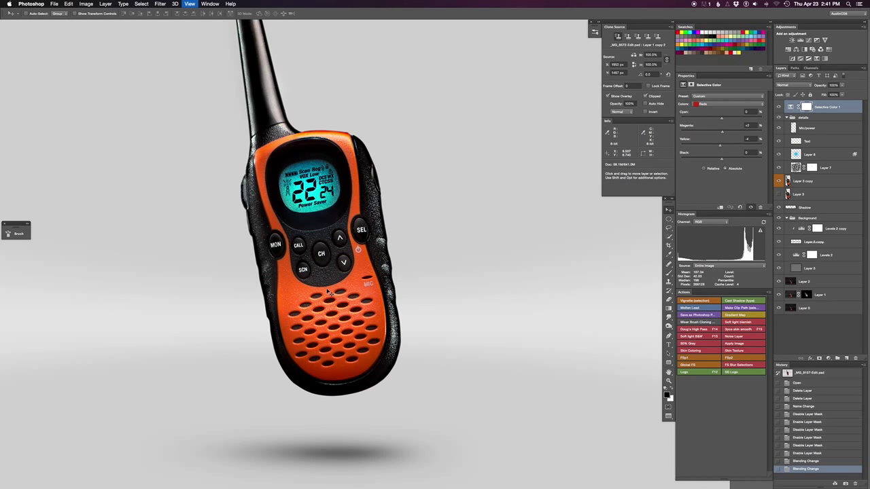
key("super+plus")
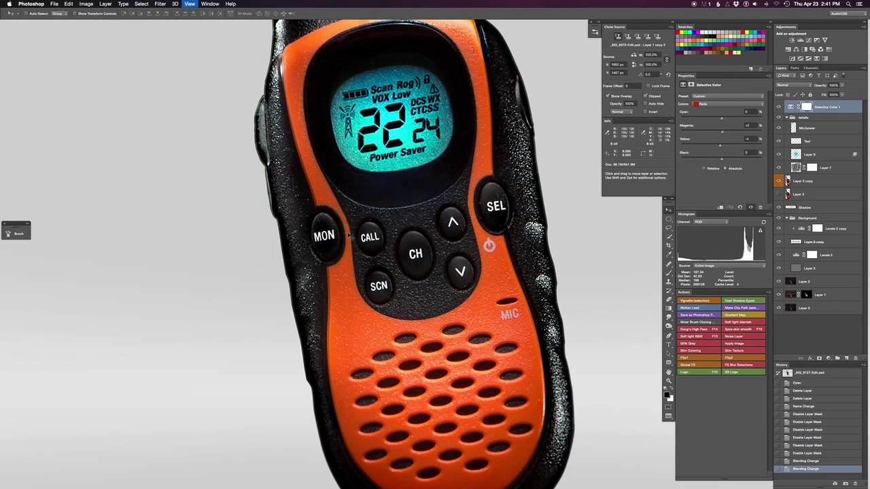
scroll(348, 235, "left", 3)
scroll(353, 252, "right", 2)
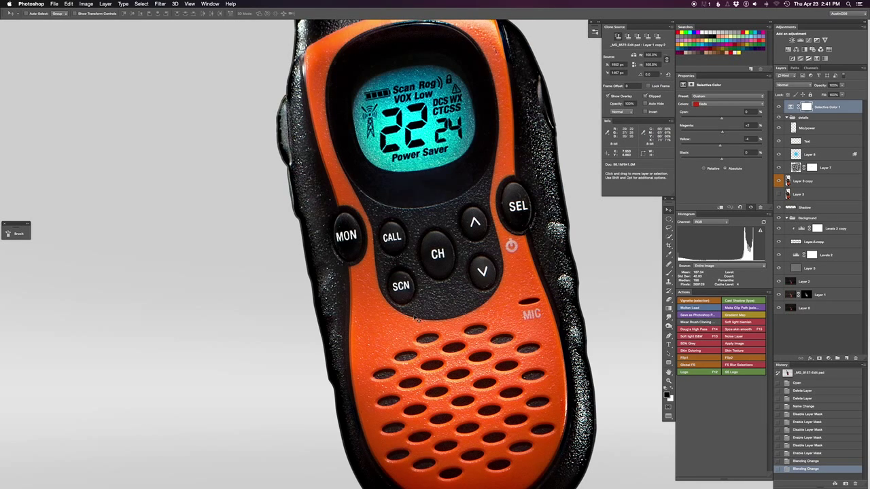
scroll(416, 318, "right", 4)
scroll(416, 318, "right", 2)
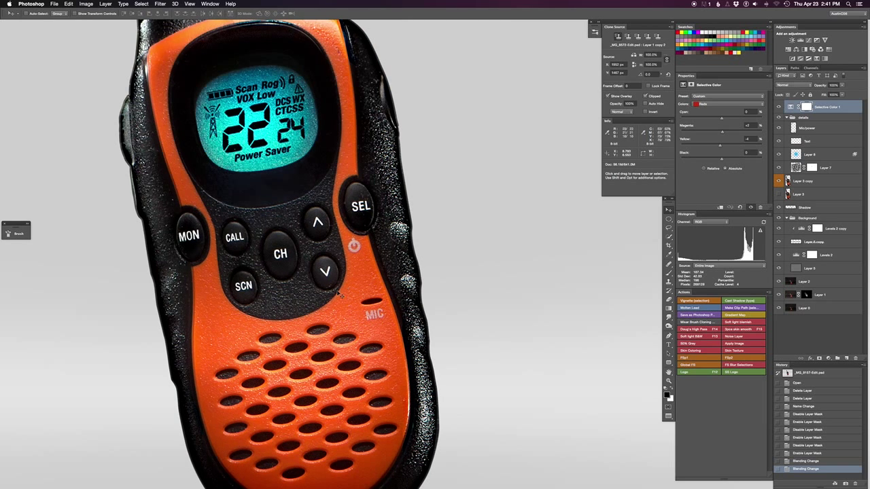
scroll(267, 316, "left", 1)
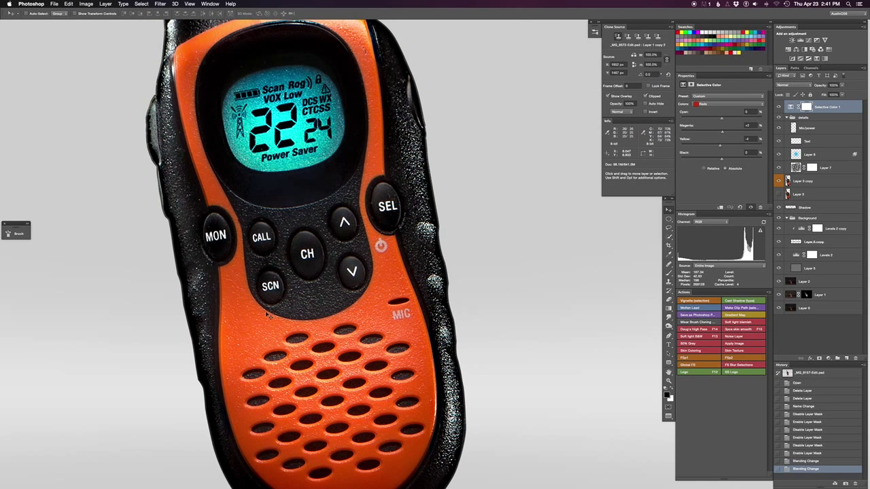
scroll(269, 316, "up", 1)
scroll(270, 314, "up", 1)
scroll(275, 313, "up", 1)
scroll(281, 312, "up", 1)
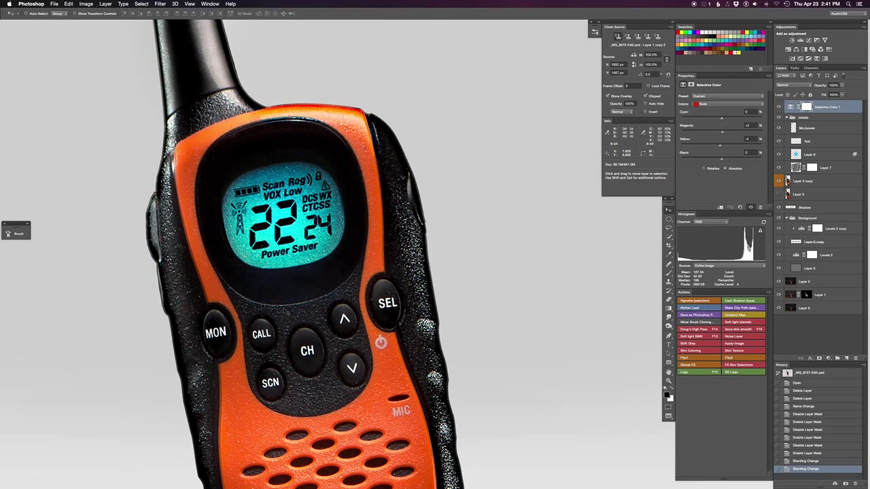
scroll(228, 158, "down", 1)
scroll(225, 150, "left", 1)
scroll(217, 139, "down", 1)
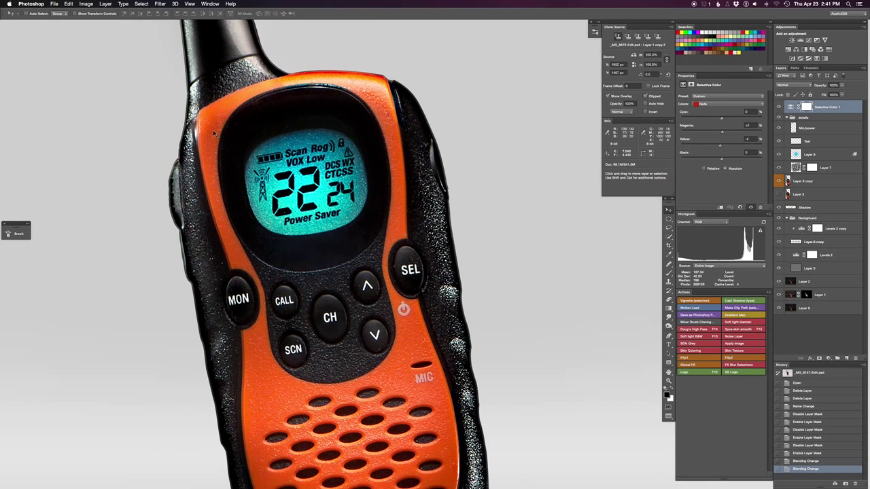
Zoom back out and pan to view the whole walkie-talkie composite.
key("super+minus")
key("super+minus")
key("super+minus")
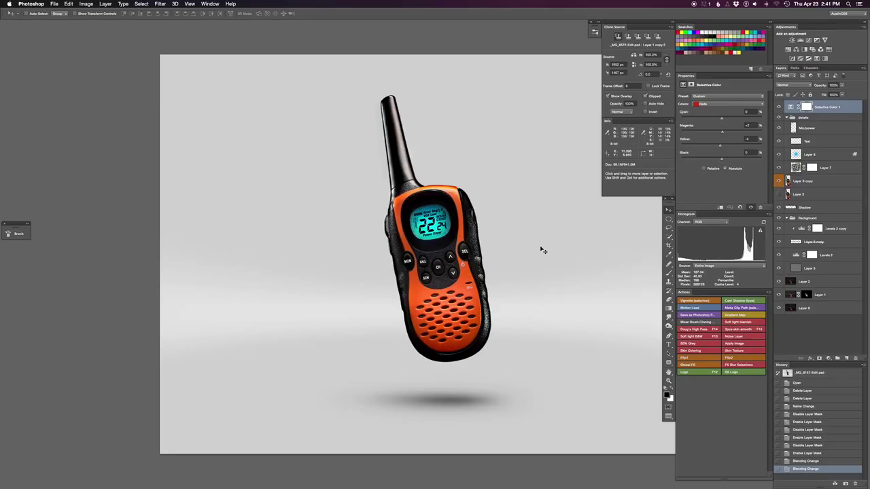
scroll(542, 251, "right", 2)
scroll(539, 250, "right", 1)
scroll(539, 250, "right", 3)
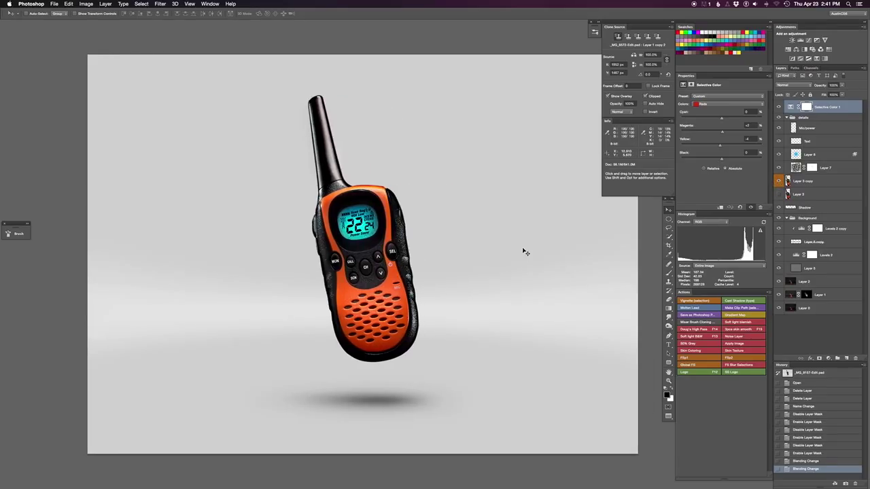
scroll(523, 252, "down", 1)
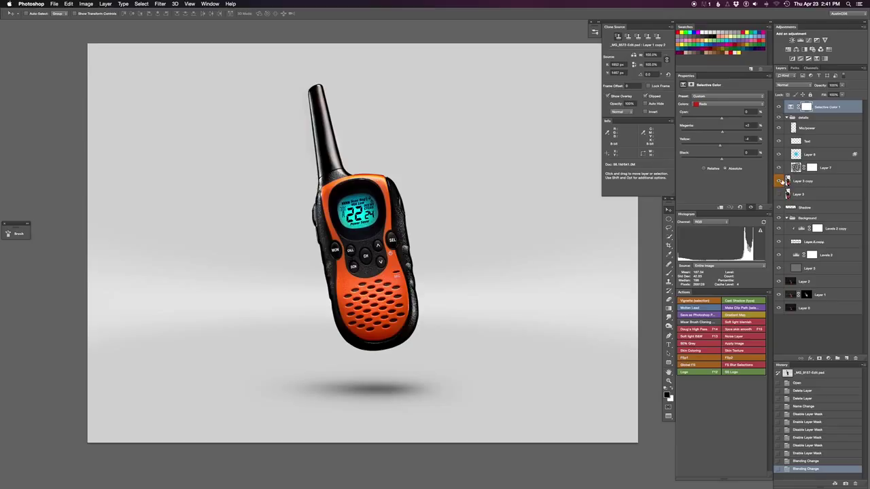